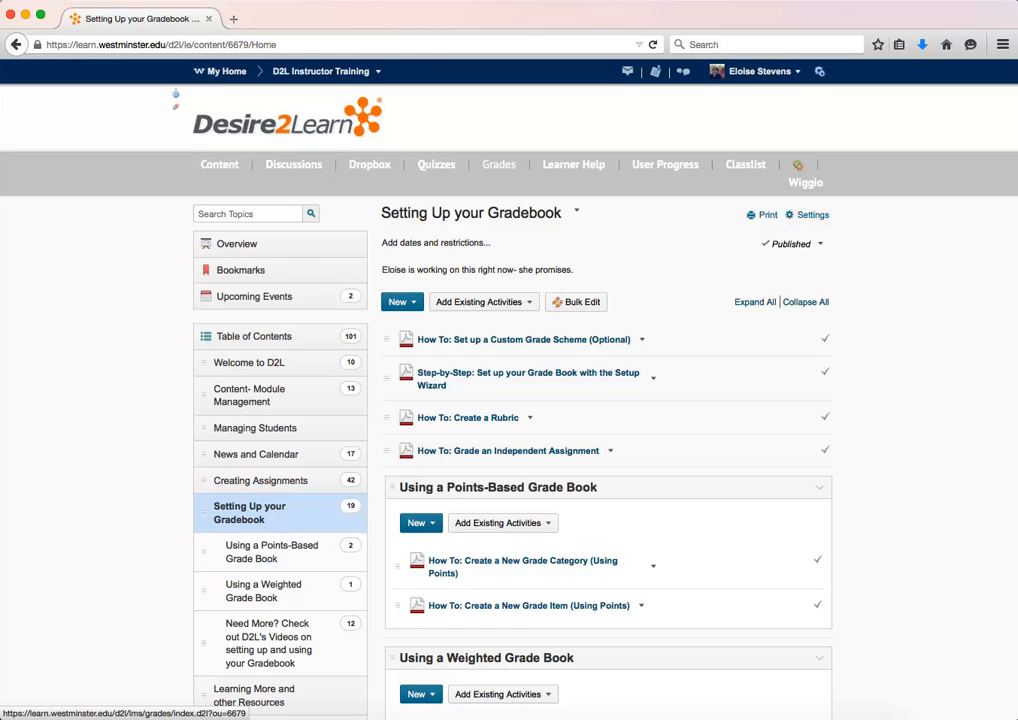
Open the course grades, review the current grade book settings in the Setup Wizard, and return to Manage Grades.
scroll(509, 400, "down", 1)
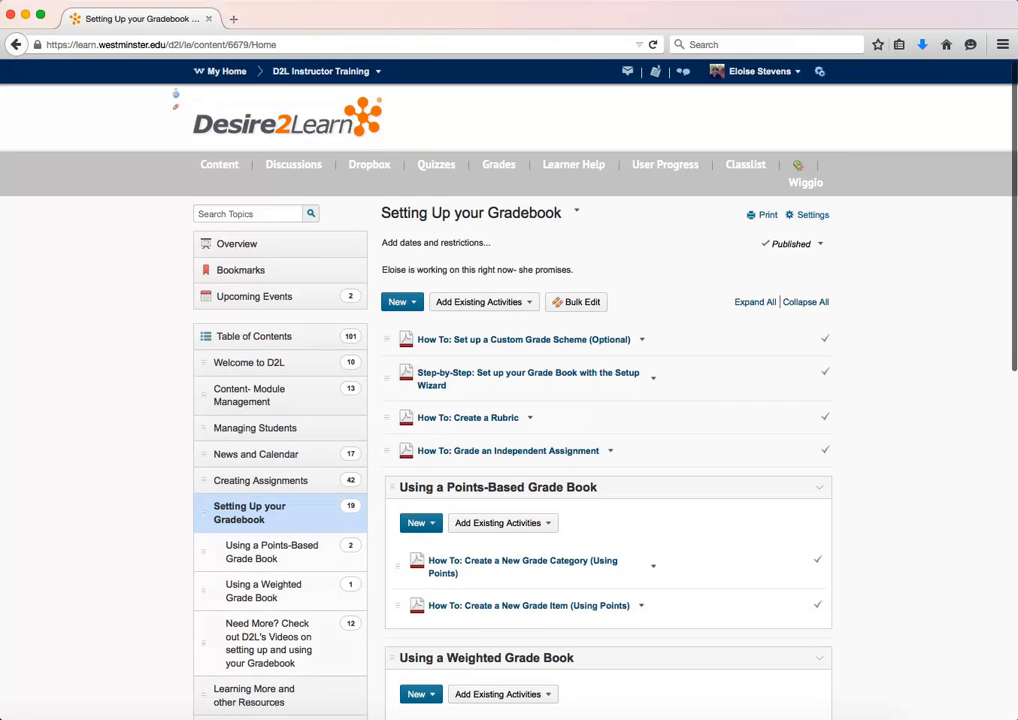
left_click(498, 155)
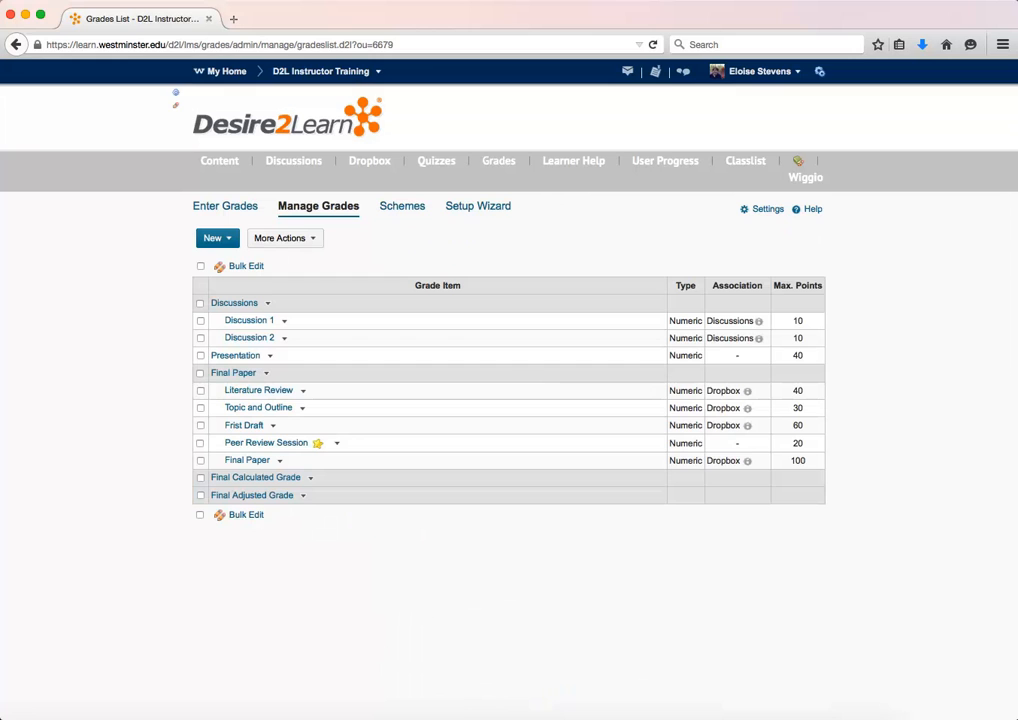
left_click(478, 206)
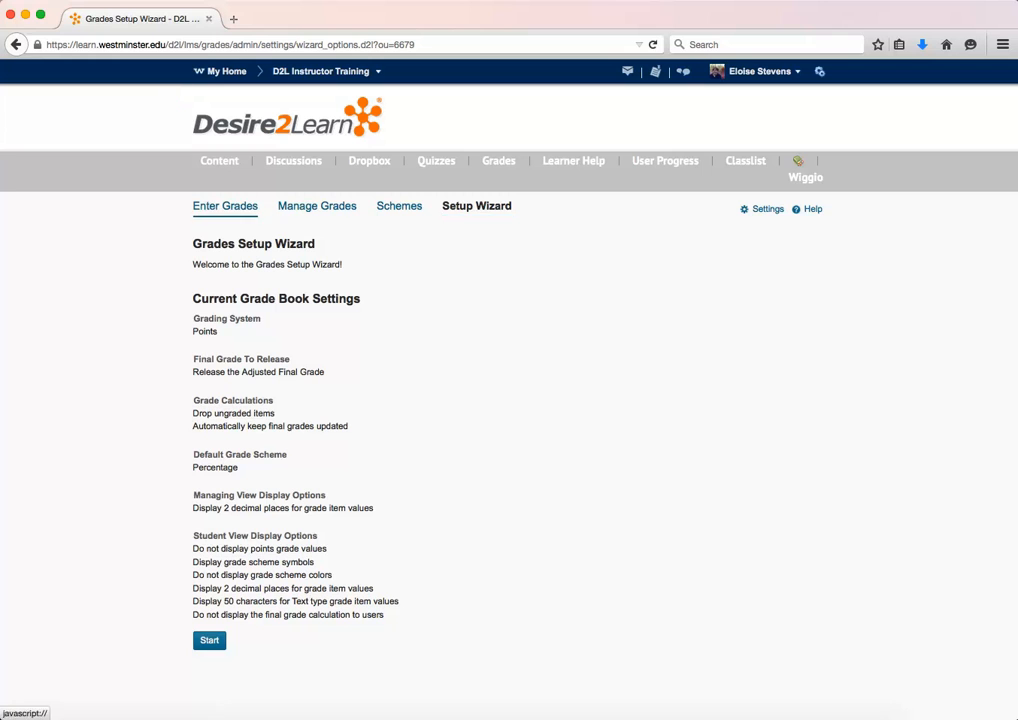
left_click(317, 206)
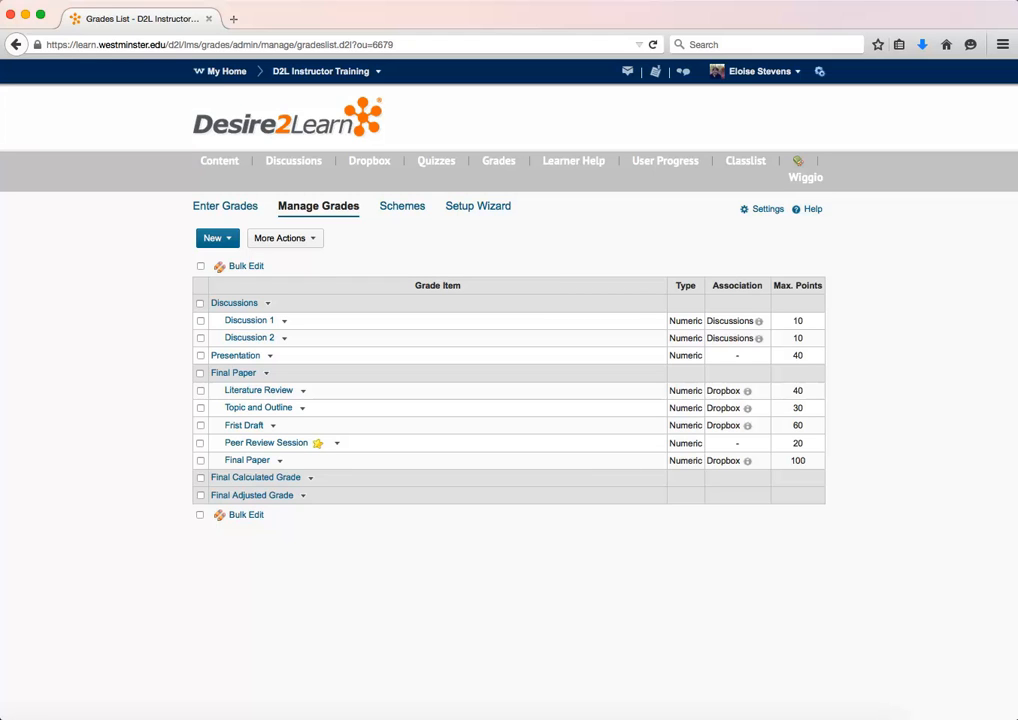
Examine the options for creating new grade entries and the additional actions available for the grade list.
left_click(217, 238)
mouse_move(317, 443)
left_click(212, 238)
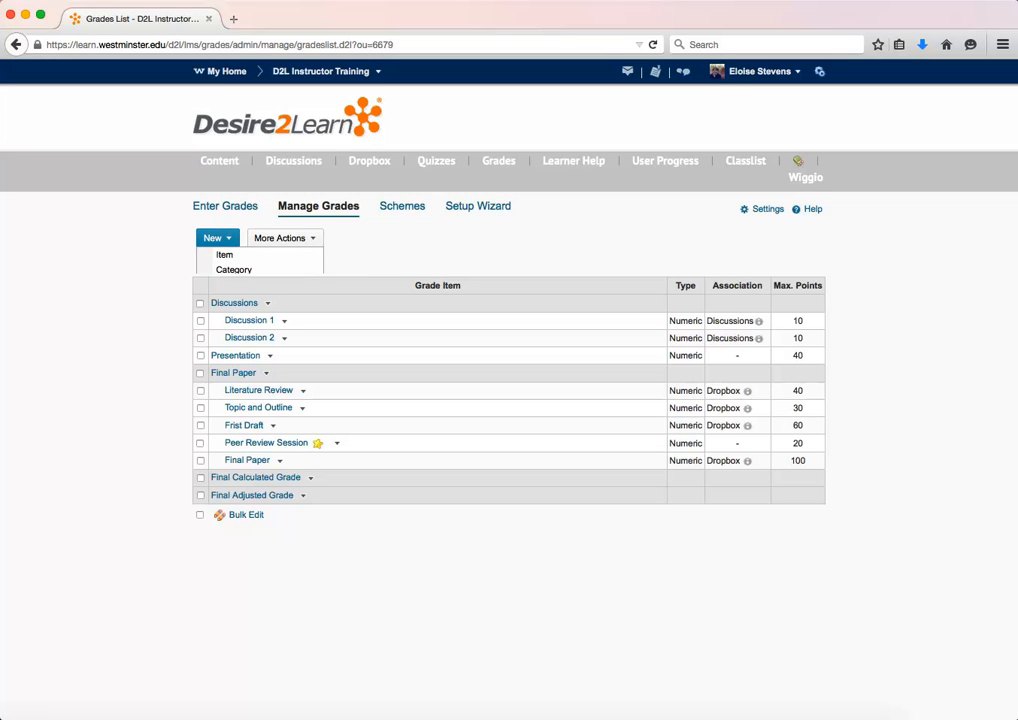
left_click(228, 238)
left_click(311, 238)
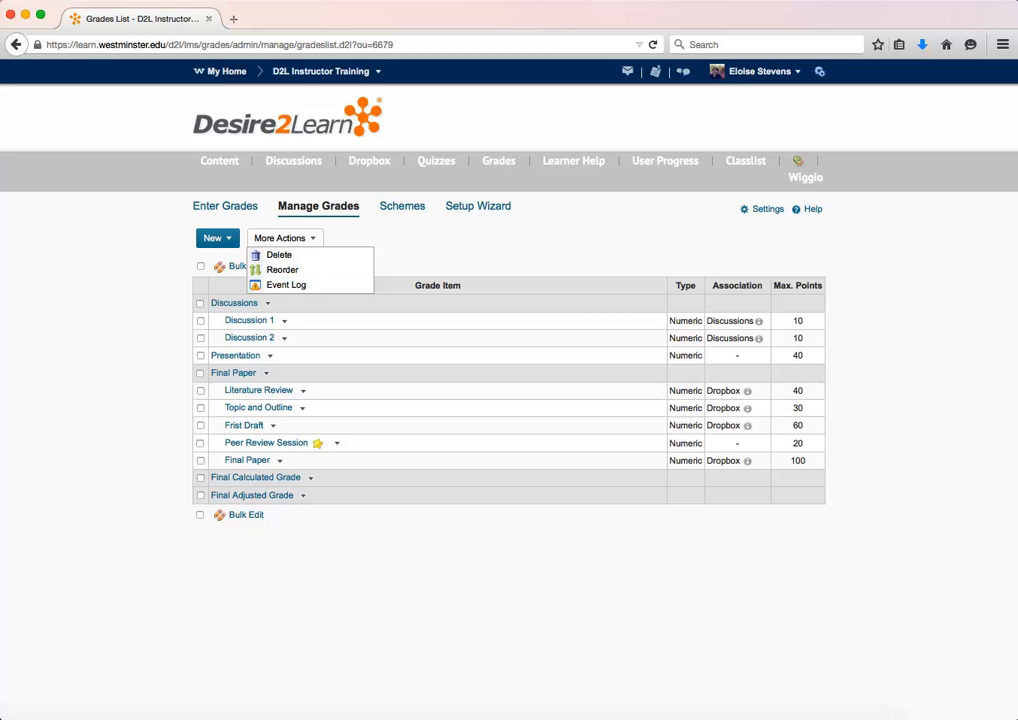
left_click(545, 232)
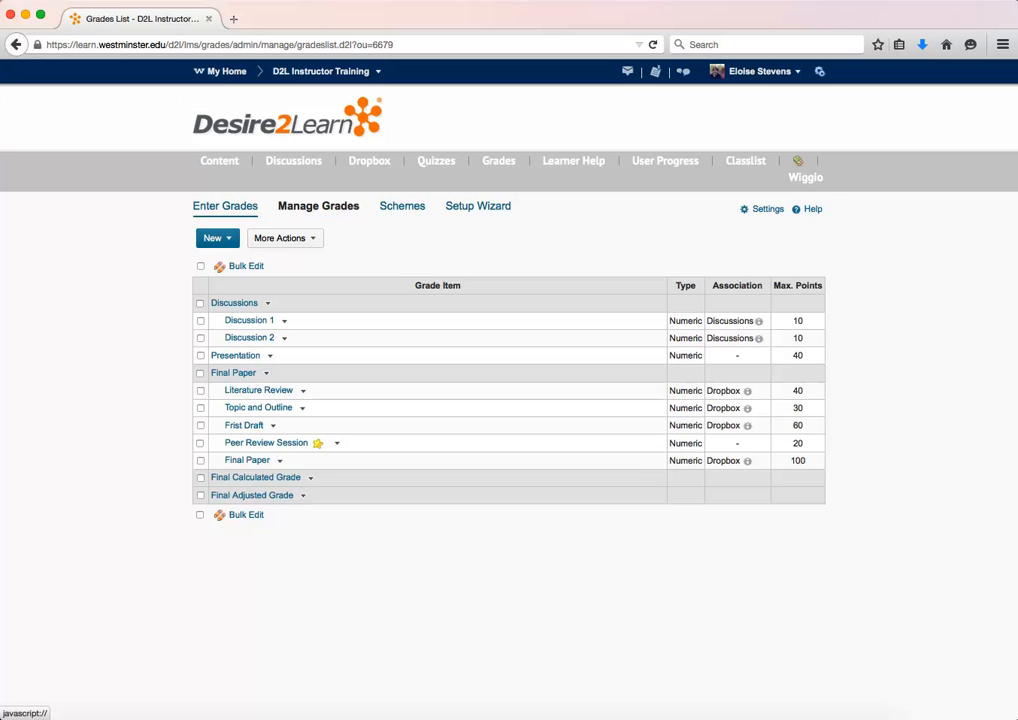
Examine the grade columns in the Enter Grades list, check the grade import page and return to the list.
left_click(225, 206)
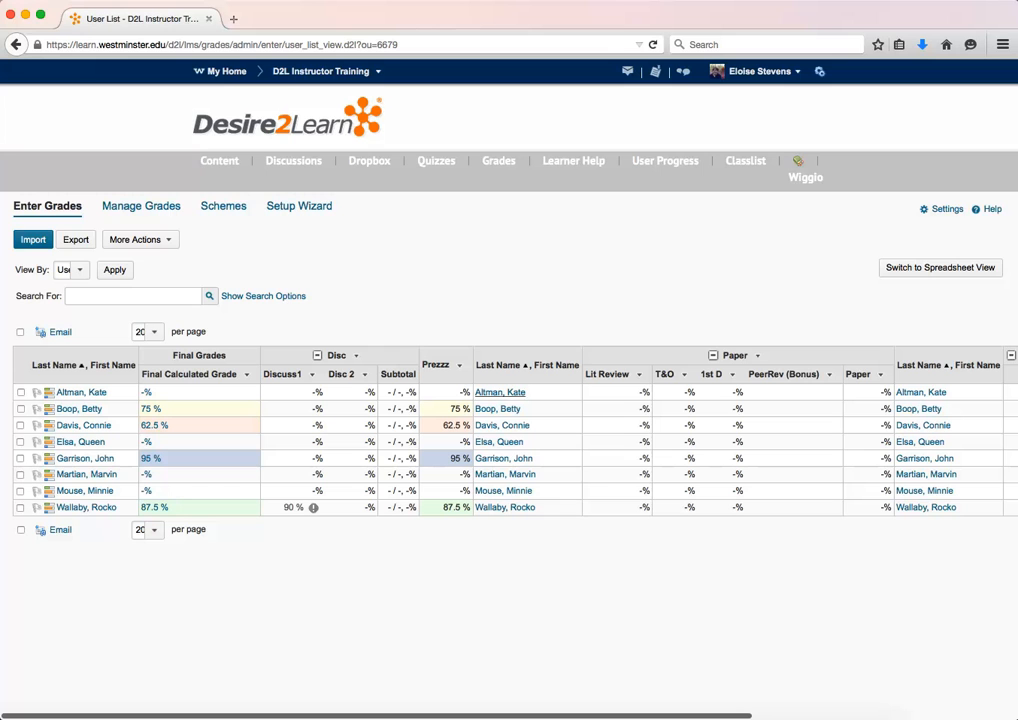
scroll(509, 440, "right", 4)
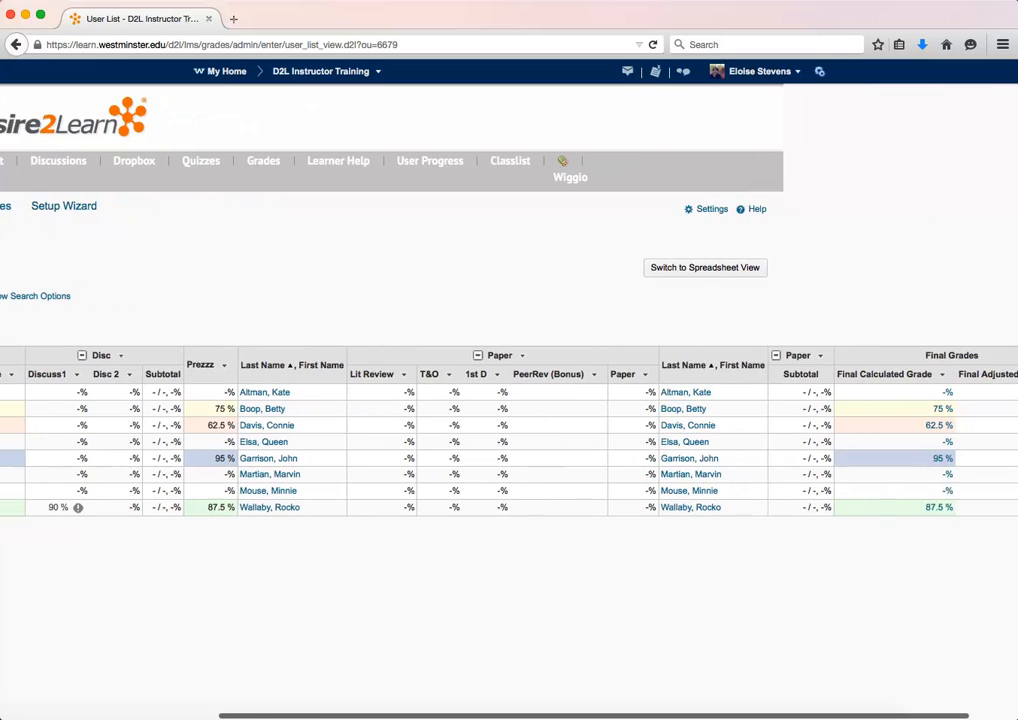
scroll(509, 440, "left", 4)
scroll(846, 425, "right", 3)
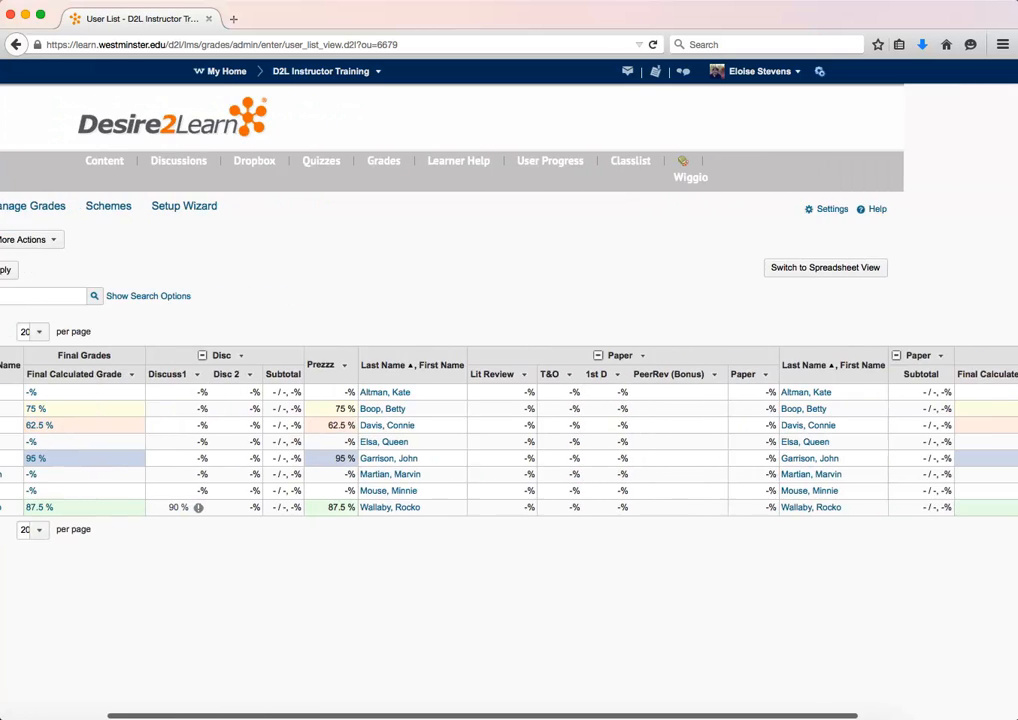
scroll(846, 425, "left", 1)
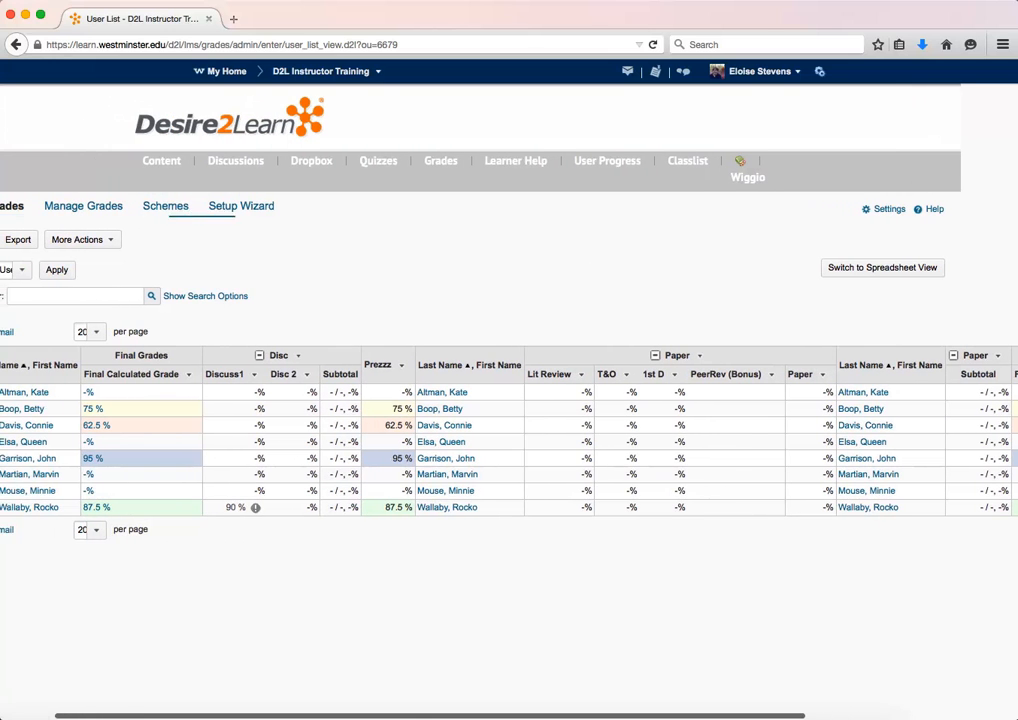
scroll(33, 239, "left", 3)
left_click(33, 239)
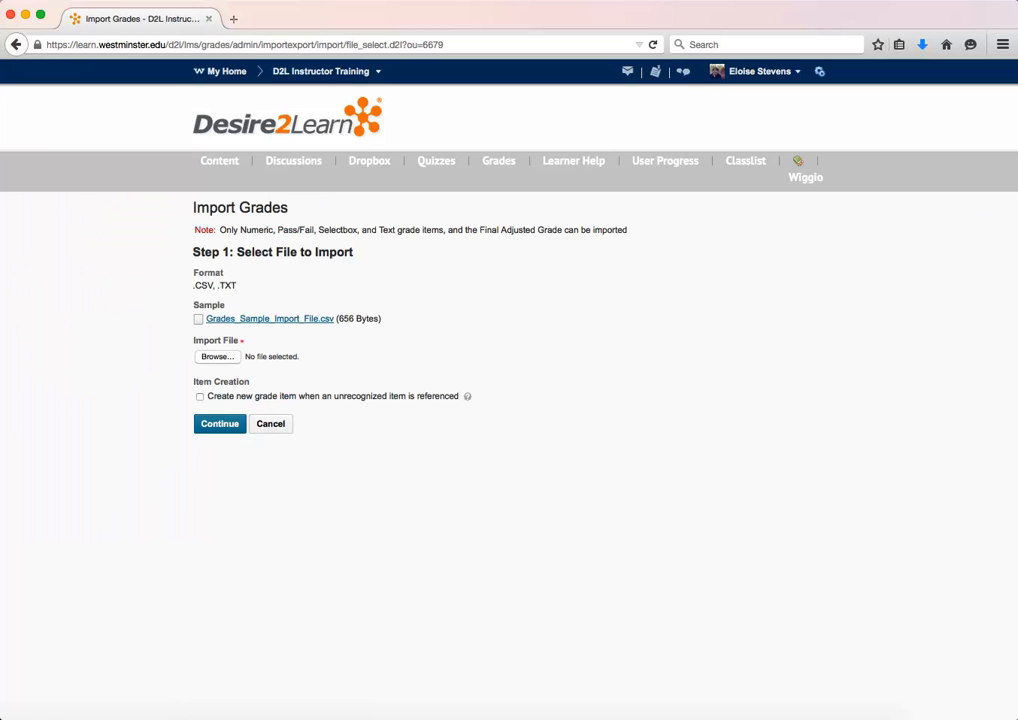
left_click(16, 44)
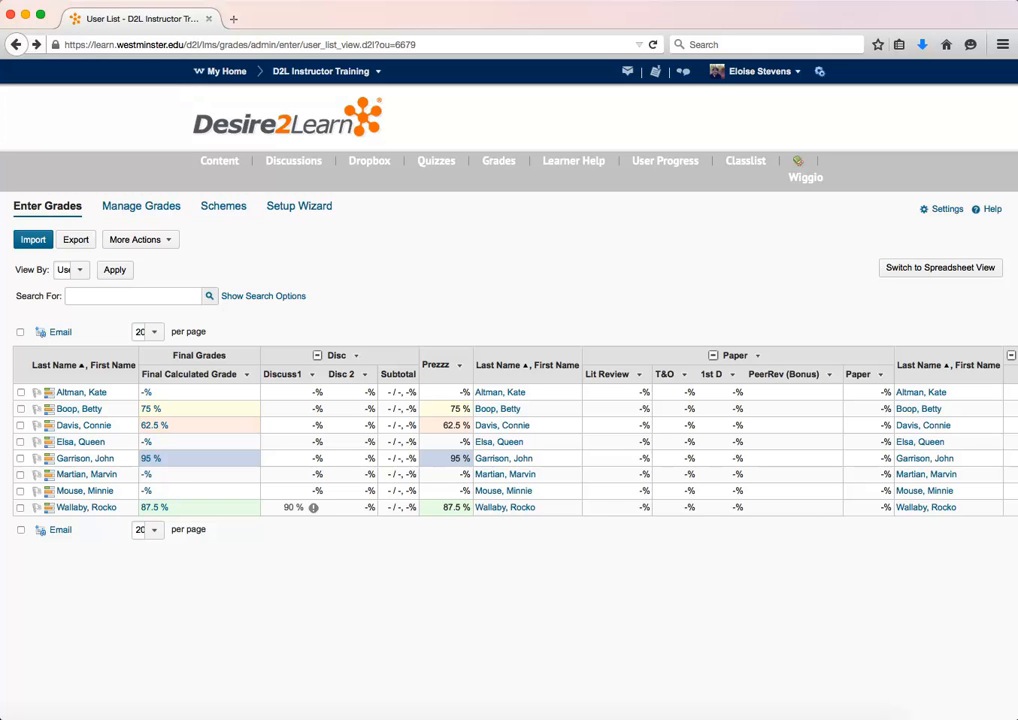
Grade all students for the Presentation item, giving the first two ungraded students 36 and 32 out of 40.
left_click(459, 365)
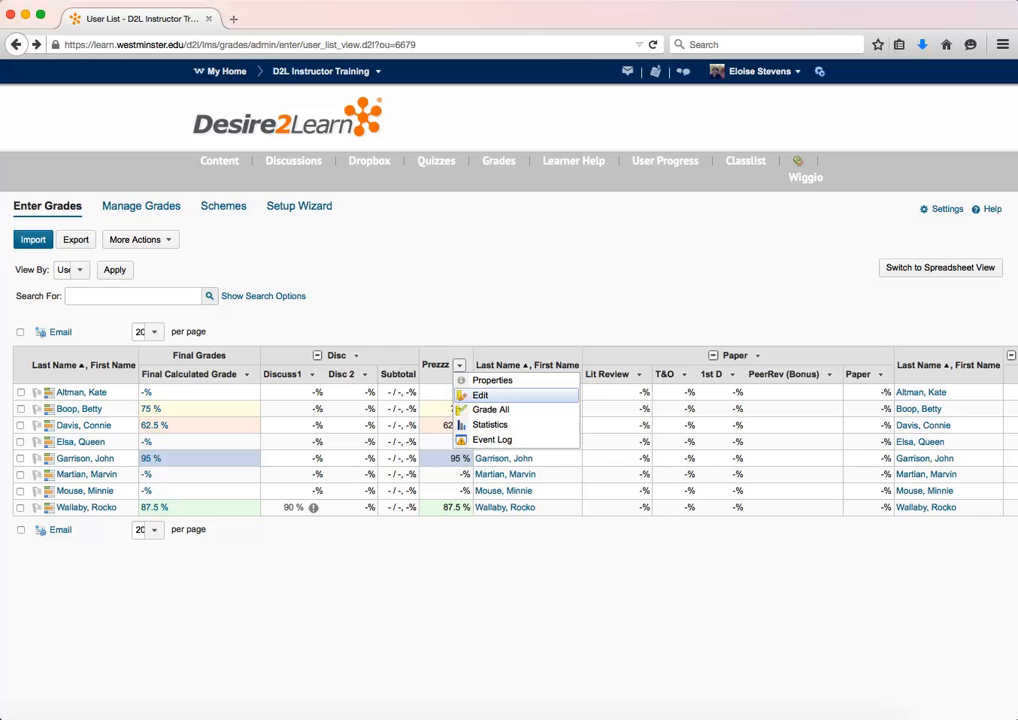
left_click(490, 409)
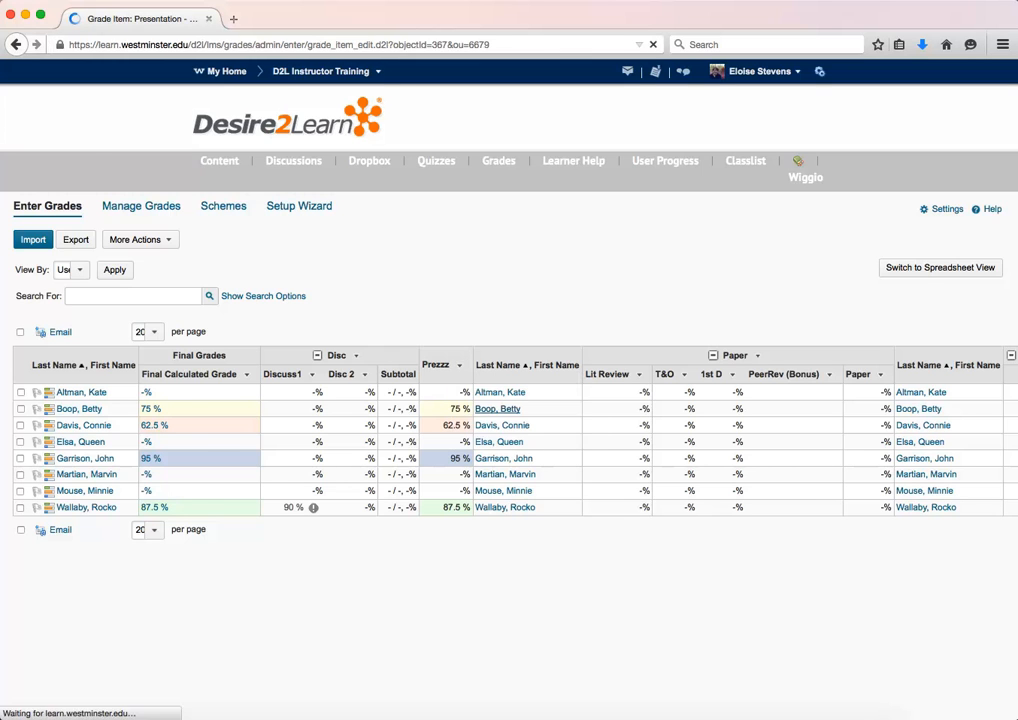
left_click(627, 458)
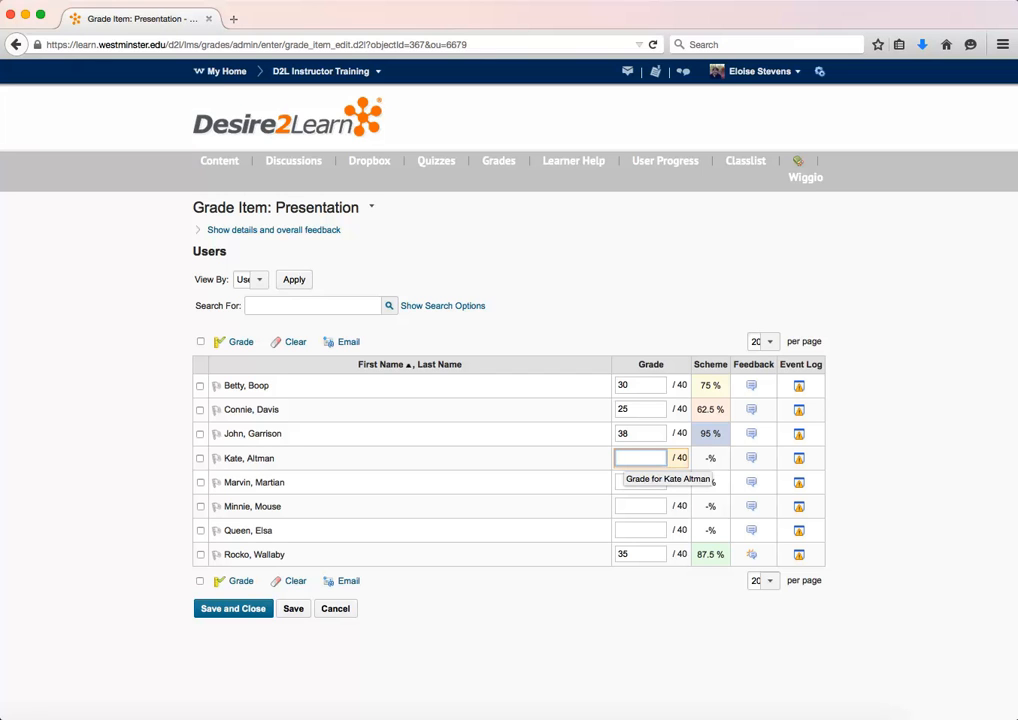
type("36")
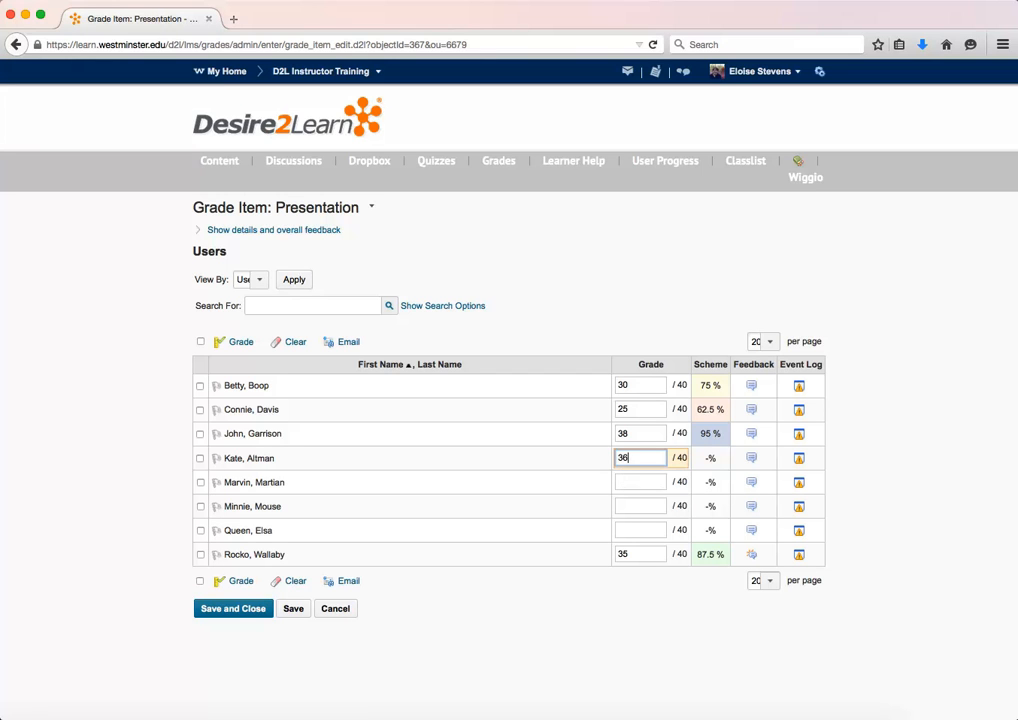
key("Tab")
key("Tab")
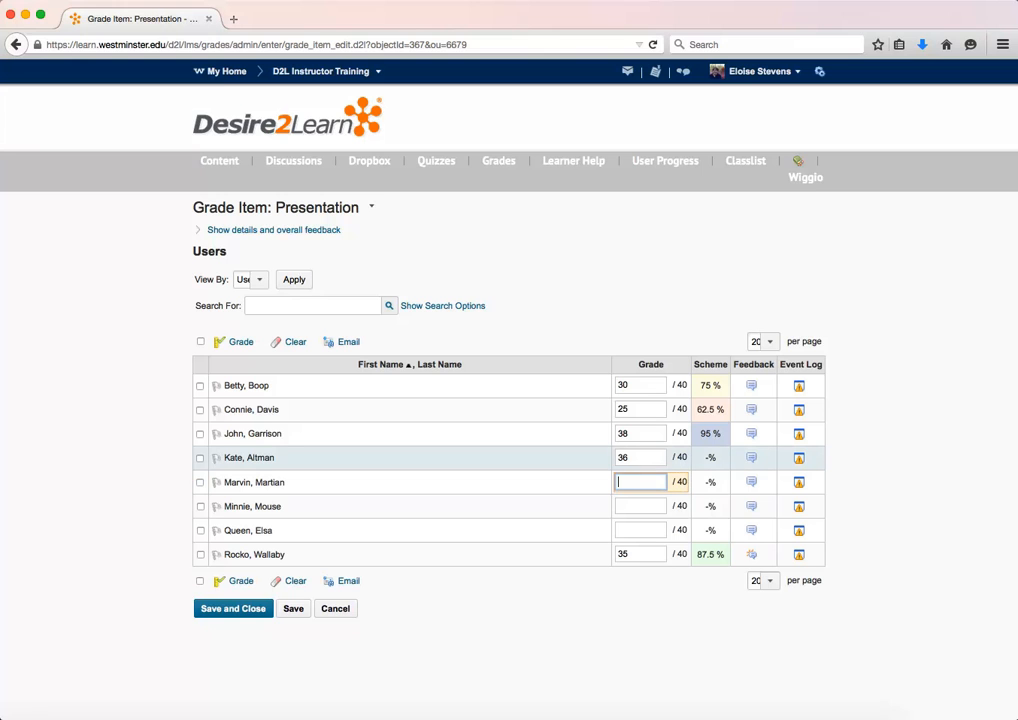
type("32")
key("Tab")
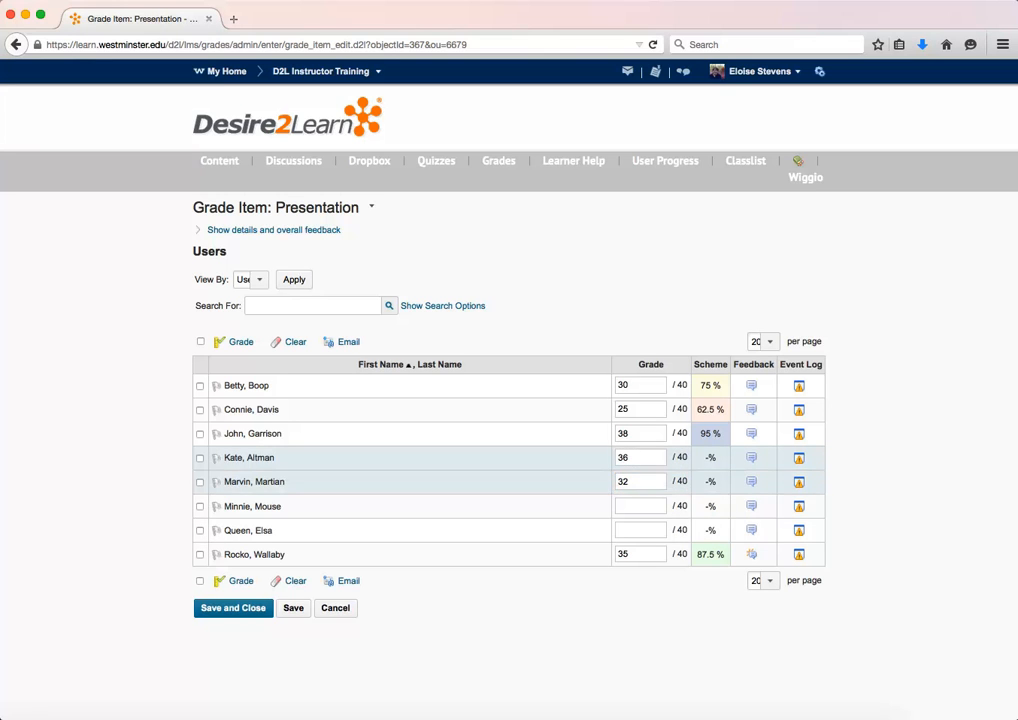
Add the feedback "Hey Good job!" for the student graded 36, and save and close the Presentation grades.
left_click(752, 458)
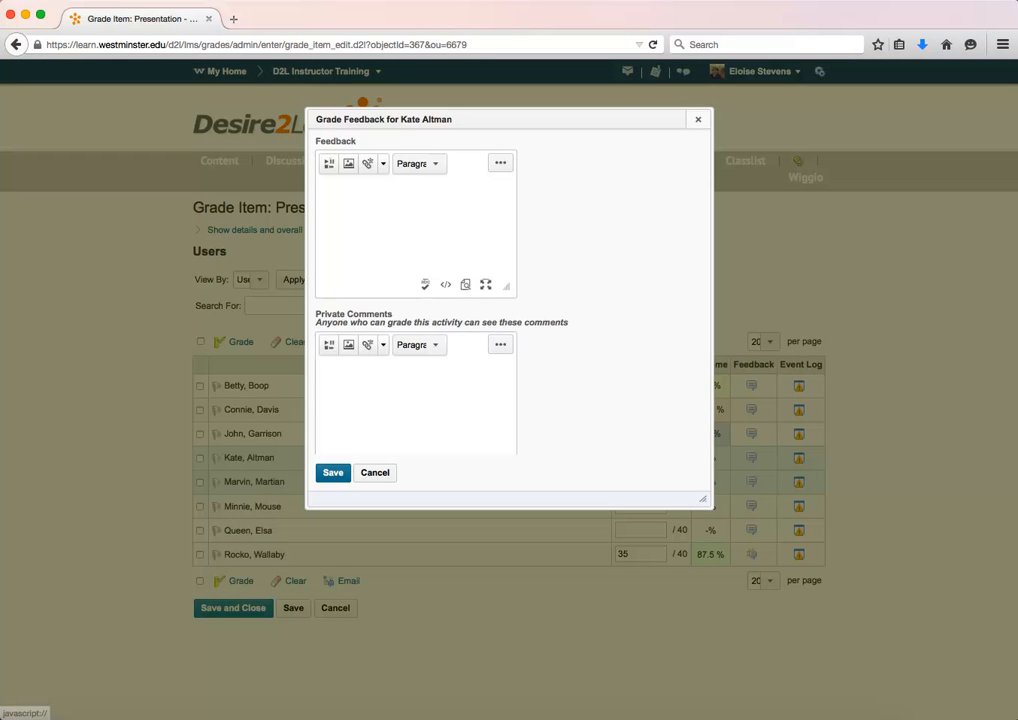
left_click(698, 120)
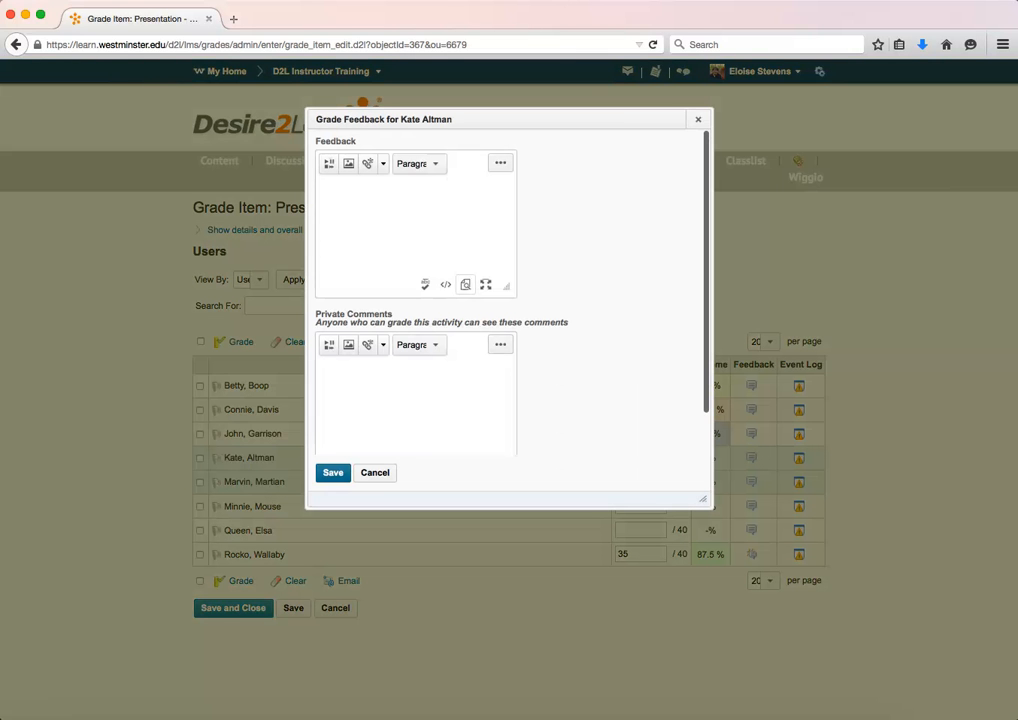
type("Hey Good ")
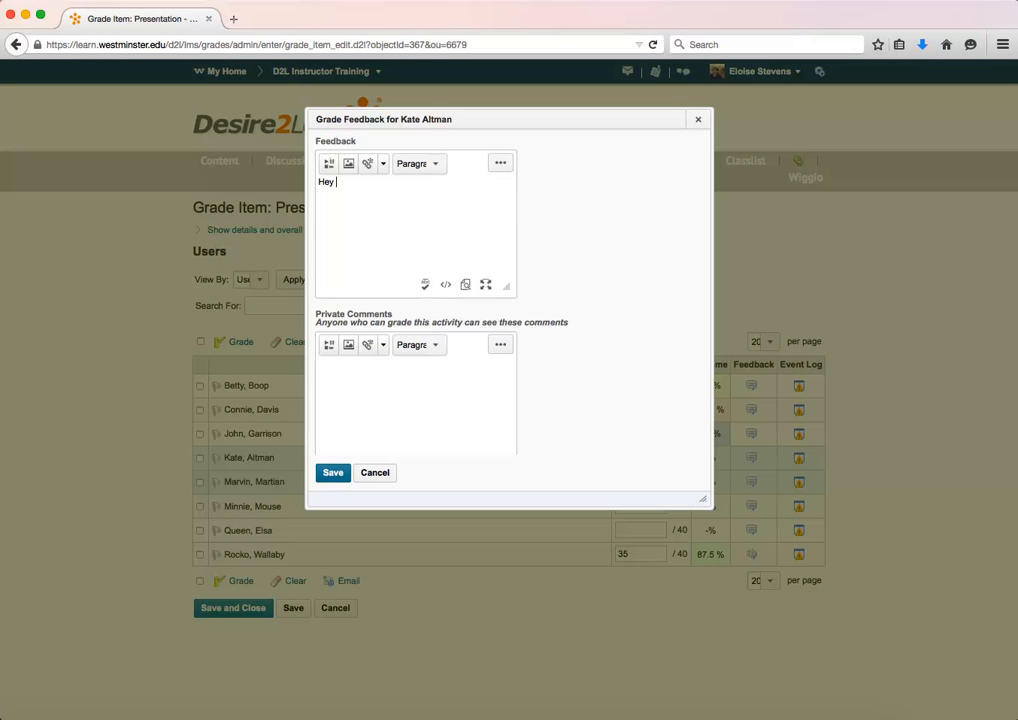
type("job!")
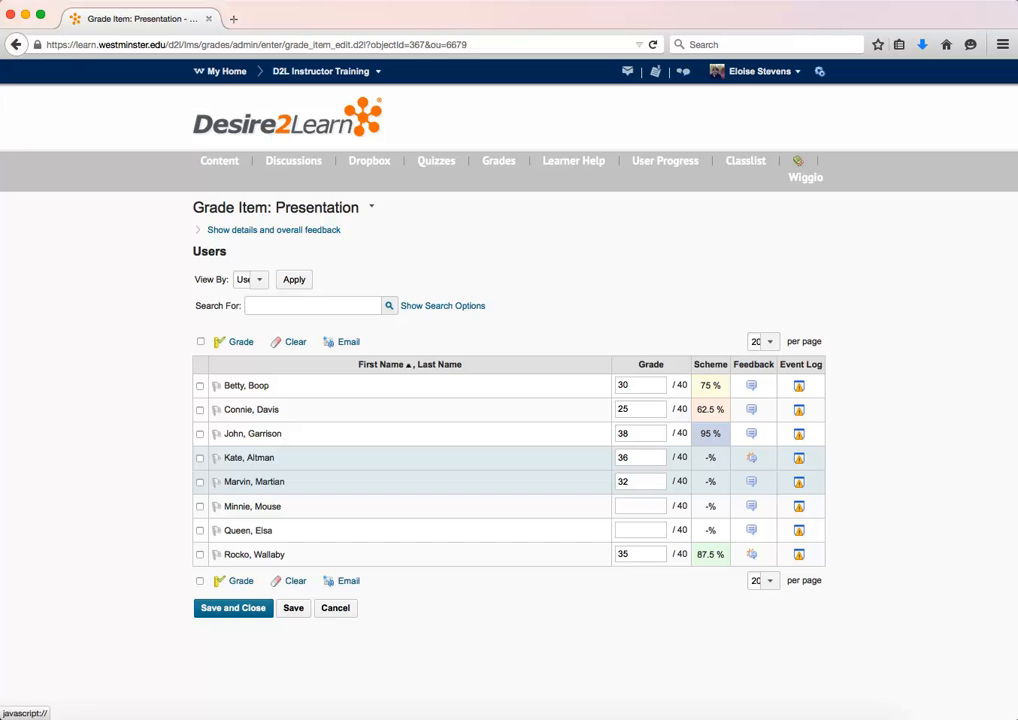
left_click(233, 608)
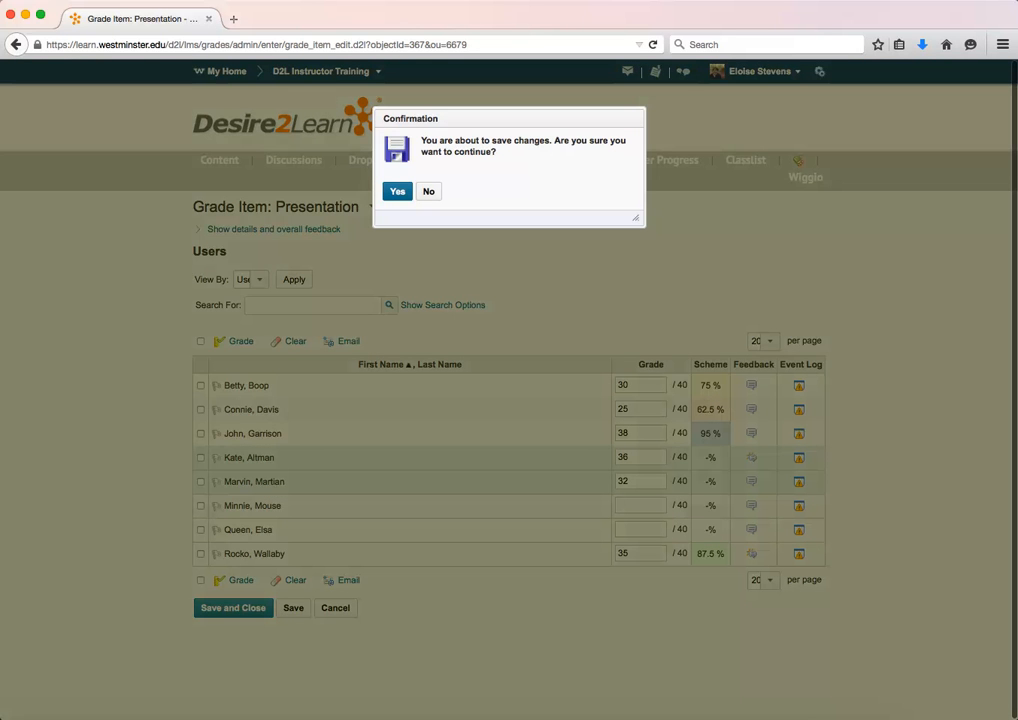
left_click(397, 191)
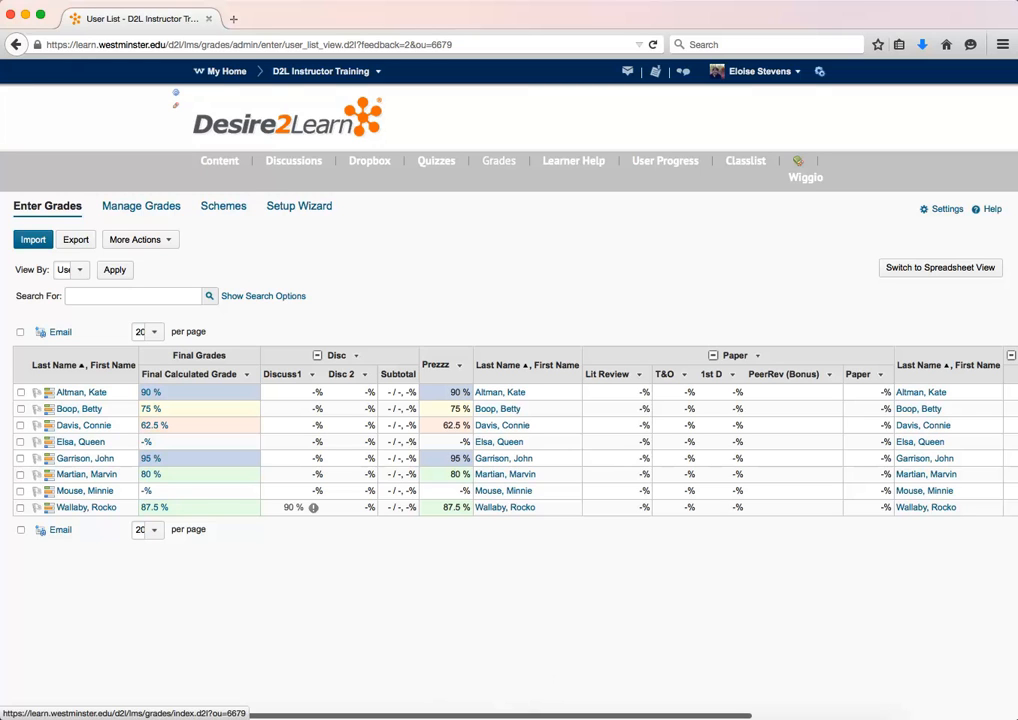
Return to the course content and look over the how-to guides and videos in the Setting Up your Gradebook module.
left_click(219, 161)
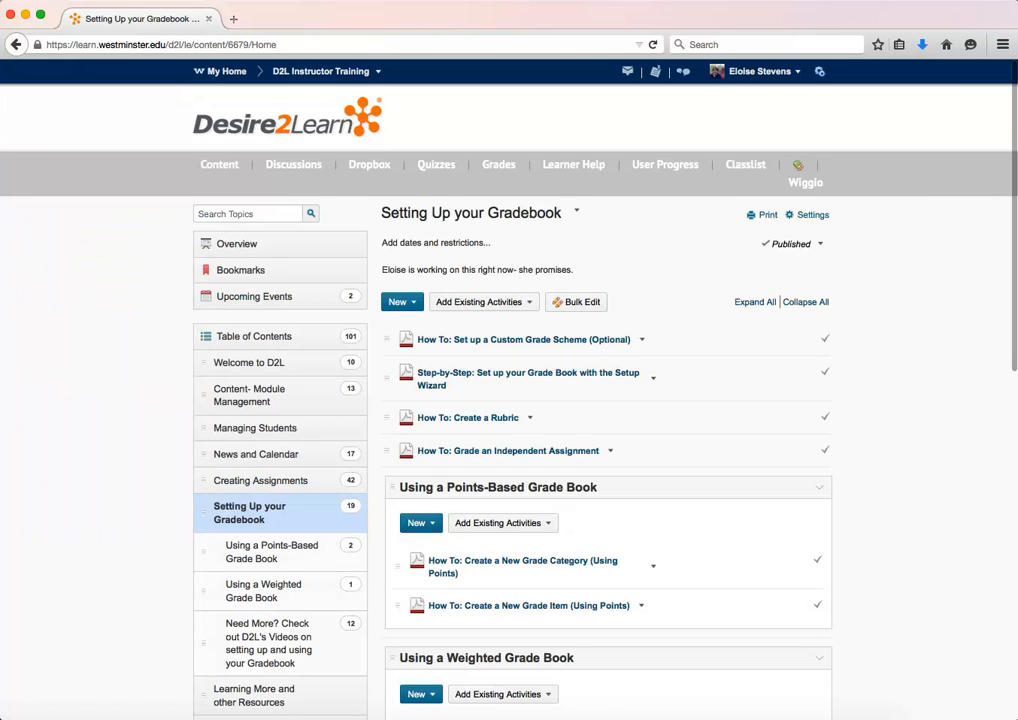
scroll(509, 400, "down", 5)
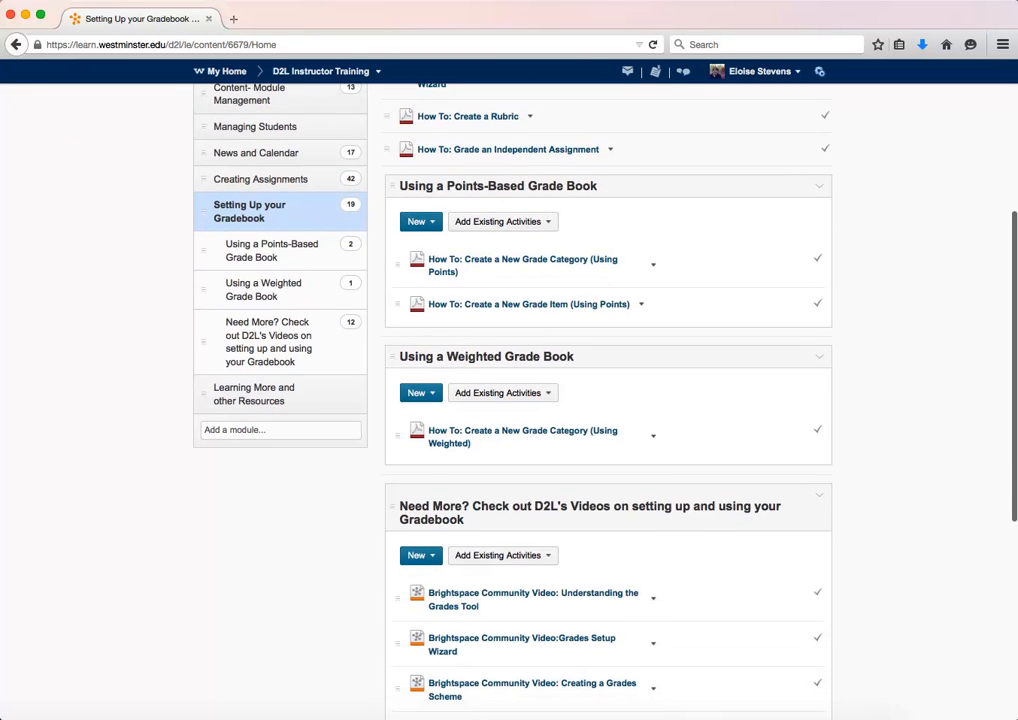
scroll(509, 400, "up", 4)
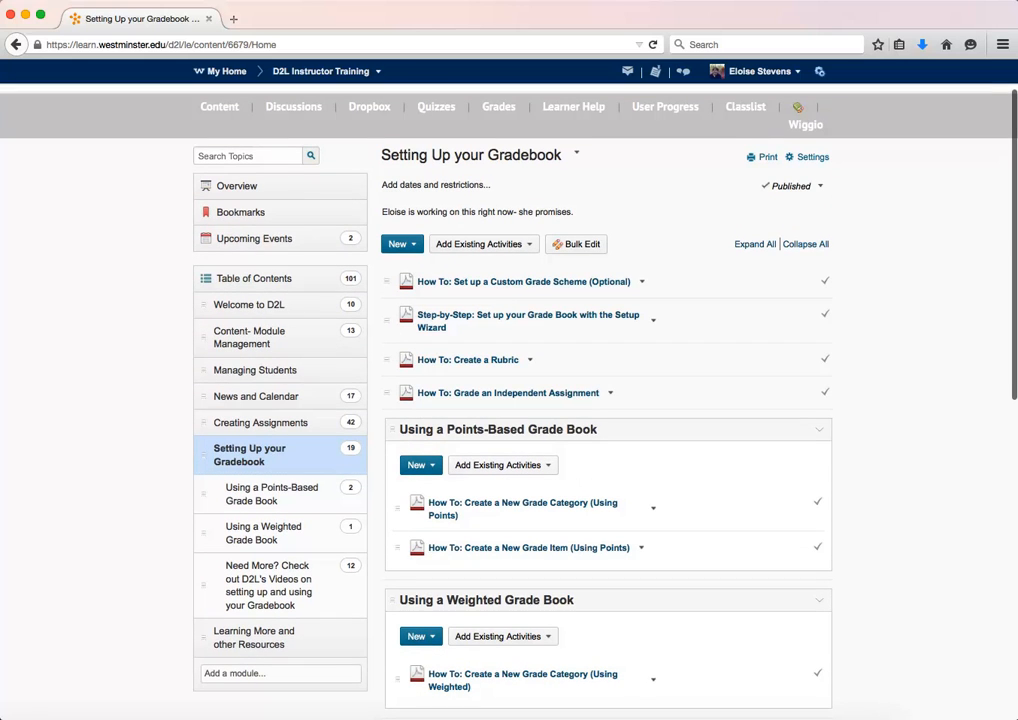